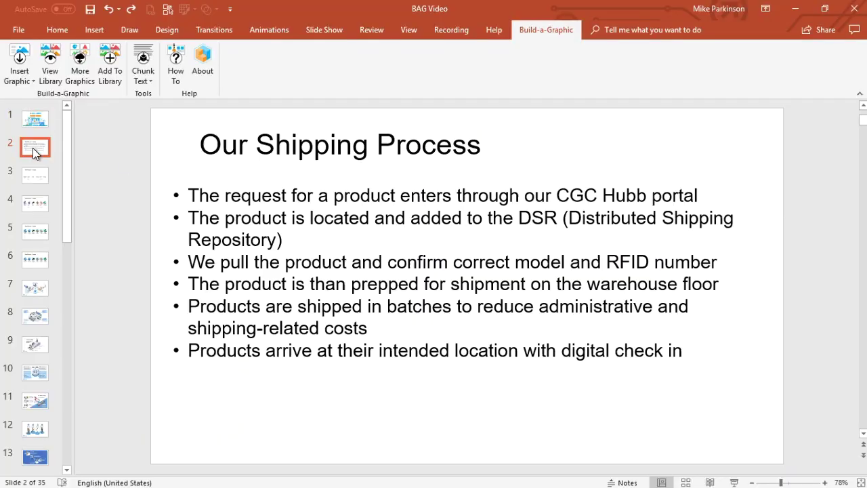
Split the bulleted list on slide 2 into separate text boxes by bullet with Chunk Text.
{"action": "left_click", "coordinate": [370, 239]}
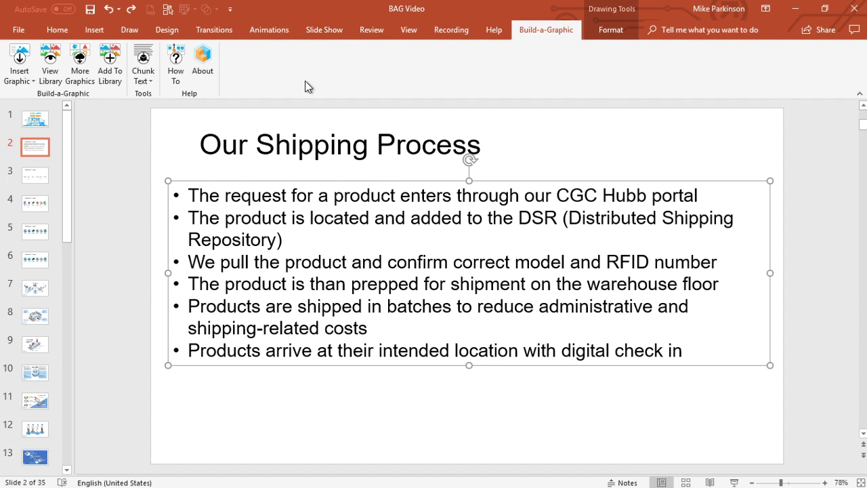
{"action": "left_click", "coordinate": [143, 74]}
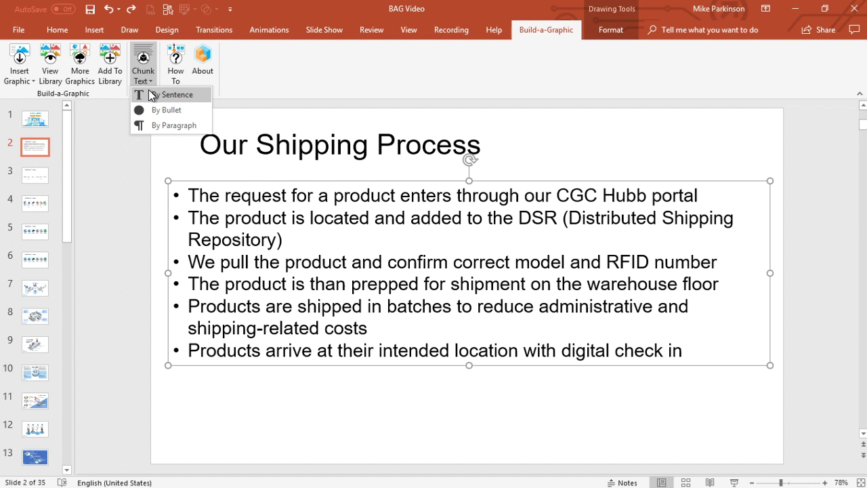
{"action": "left_click", "coordinate": [154, 112]}
Select all six text boxes together and narrow them slightly so that gaps separate the columns.
{"action": "left_click", "coordinate": [217, 217]}
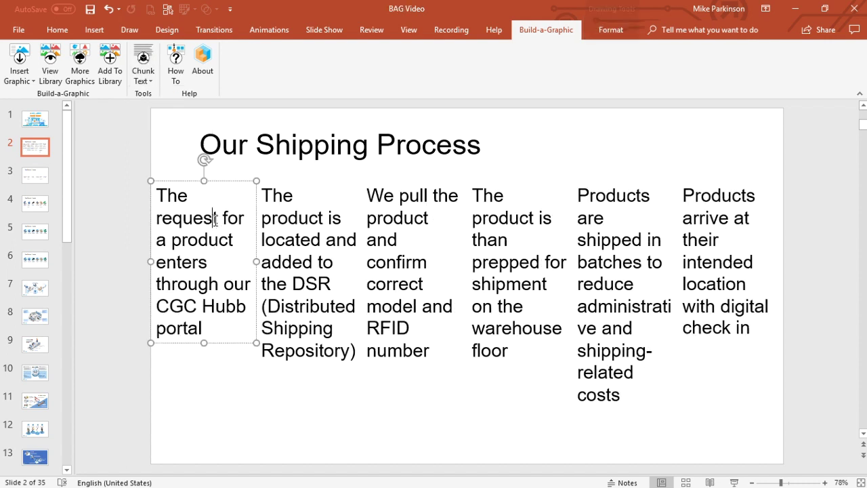
{"action": "left_click", "coordinate": [308, 271], "text": "shift"}
{"action": "left_click", "coordinate": [391, 239], "text": "shift"}
{"action": "left_click", "coordinate": [480, 242], "text": "shift"}
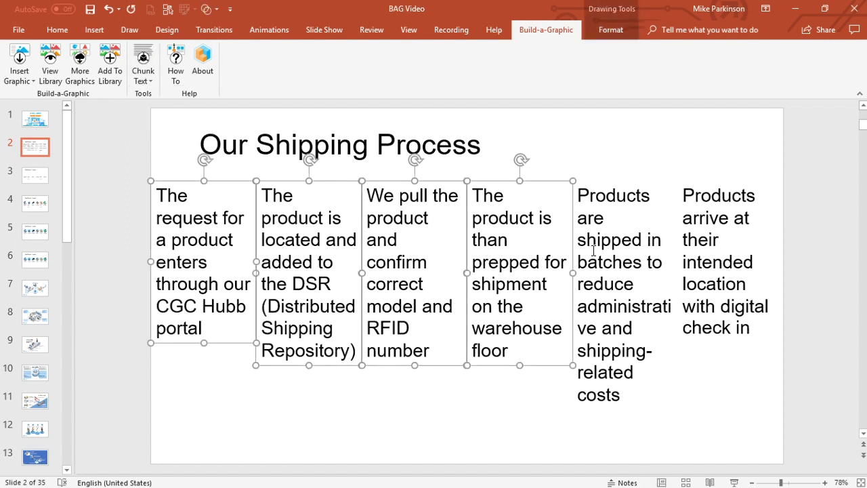
{"action": "left_click", "coordinate": [594, 249], "text": "shift"}
{"action": "left_click", "coordinate": [718, 248], "text": "shift"}
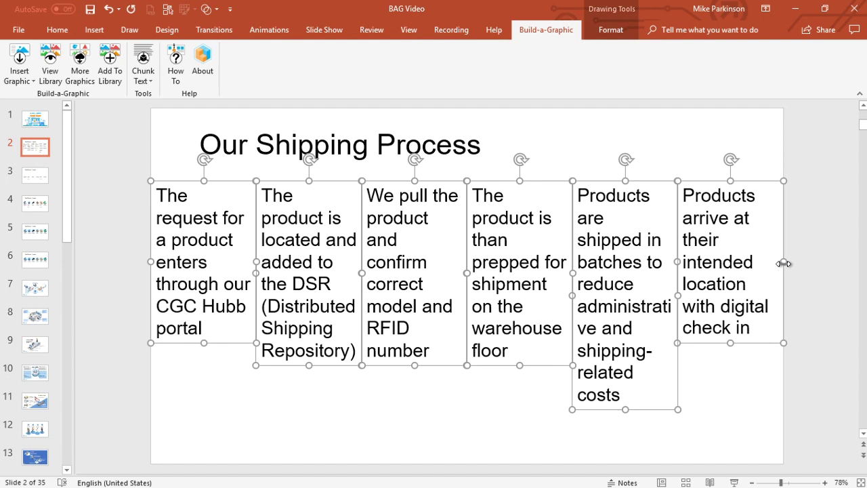
{"action": "left_click_drag", "start_coordinate": [785, 265], "coordinate": [772, 267]}
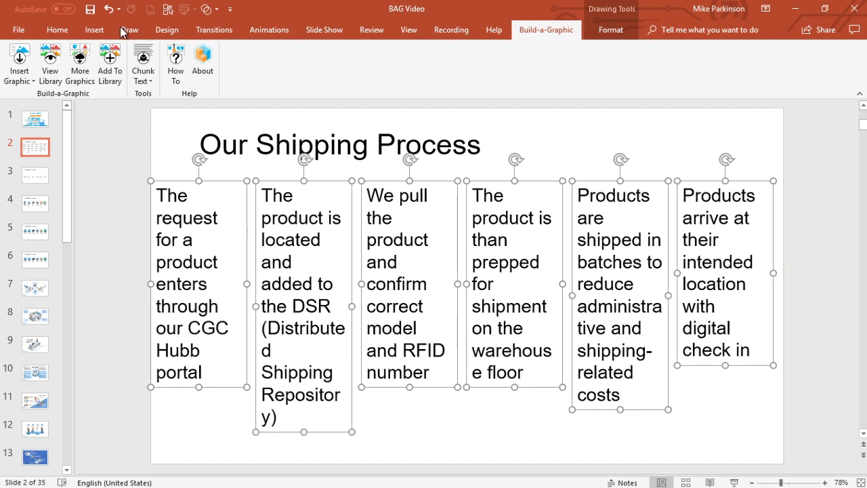
Set the six text boxes' font size to 16 and move them down into the lower half of the slide.
{"action": "left_click", "coordinate": [60, 29]}
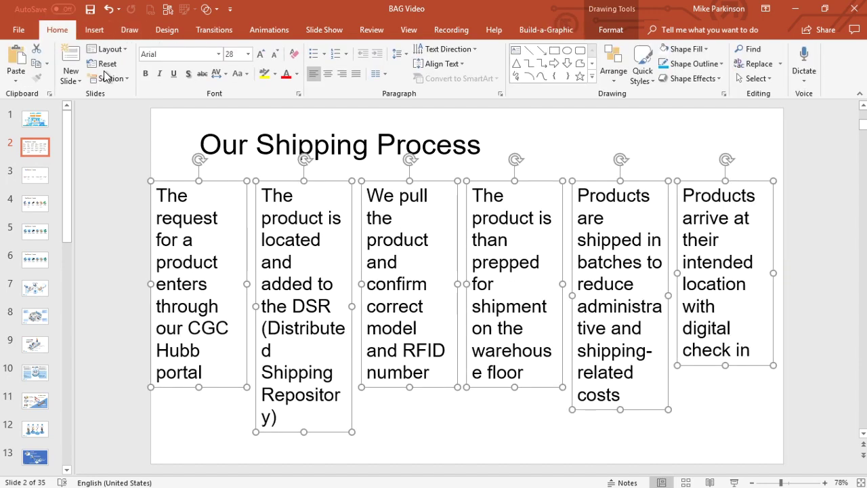
{"action": "left_click", "coordinate": [248, 54]}
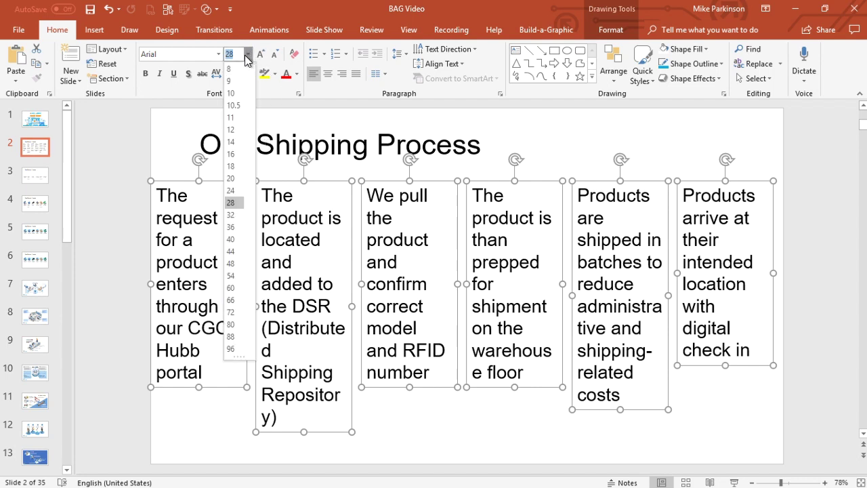
{"action": "left_click", "coordinate": [238, 154]}
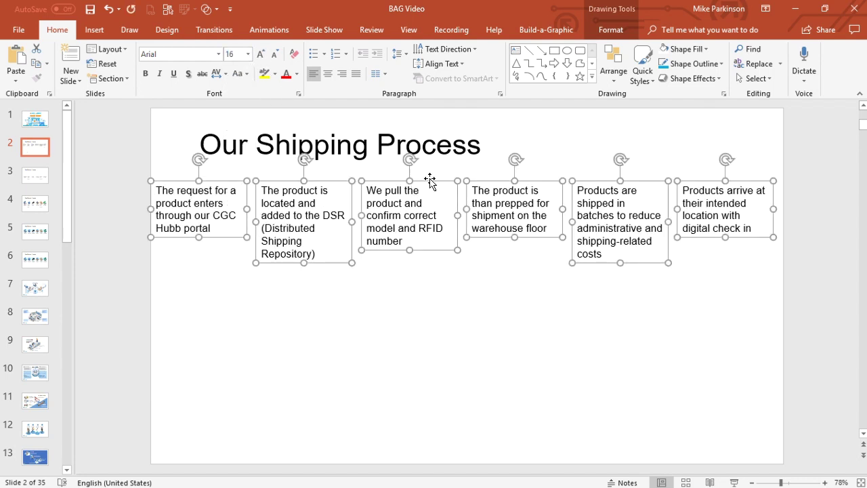
{"action": "left_click_drag", "start_coordinate": [430, 180], "coordinate": [438, 311]}
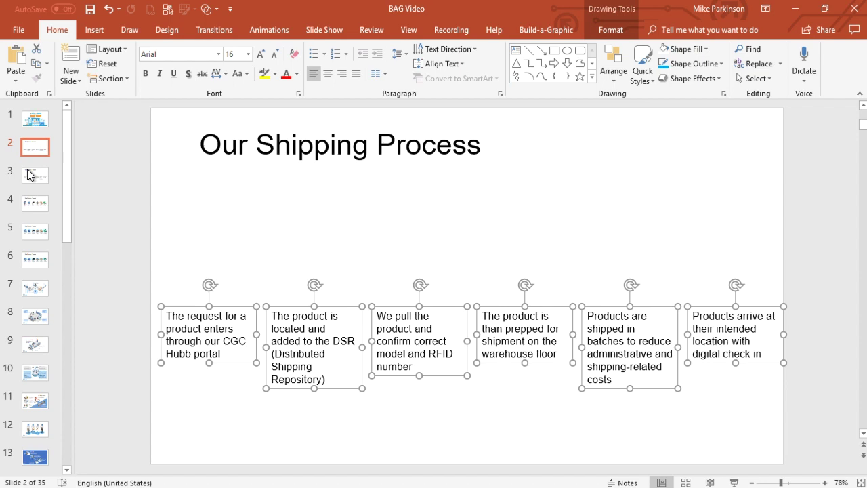
On slide 3, insert the library graphic of a blank blue-screen computer with keyboard and mouse from the "portal" keyword suggestions.
{"action": "left_click", "coordinate": [44, 178]}
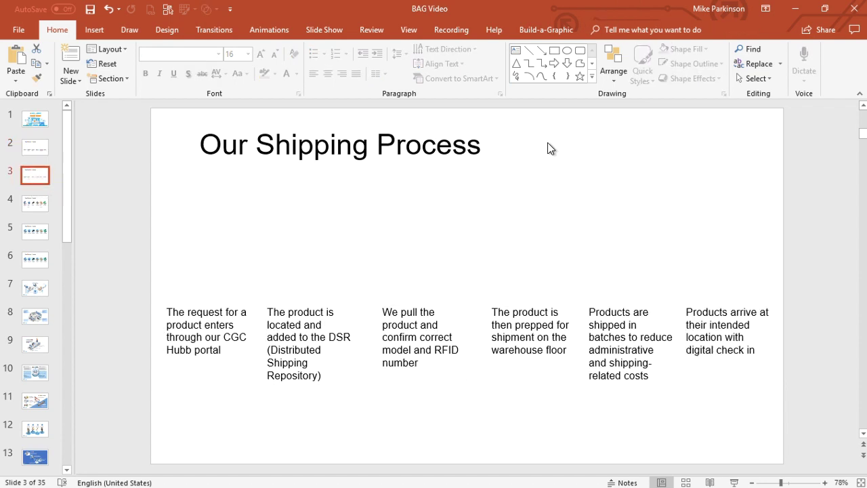
{"action": "left_click", "coordinate": [525, 30]}
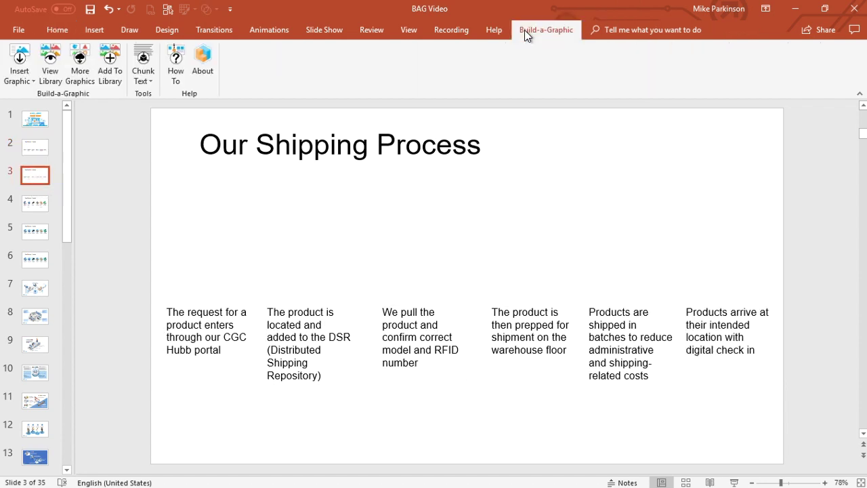
{"action": "left_click", "coordinate": [22, 81]}
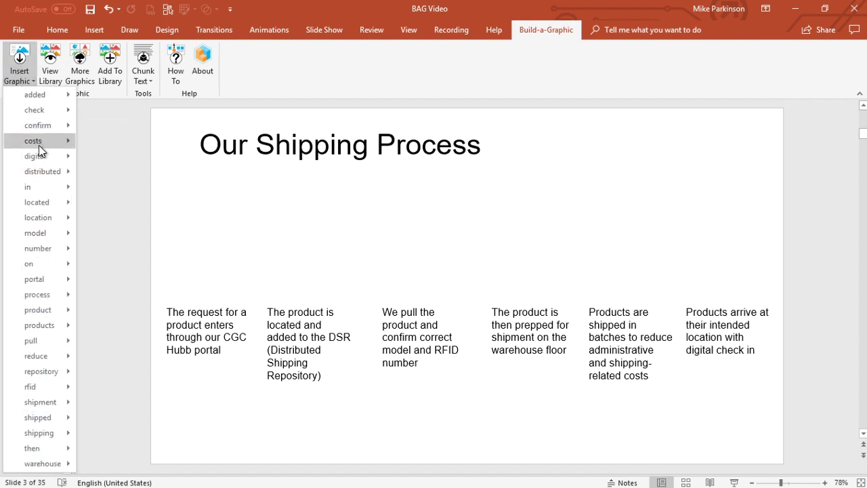
{"action": "mouse_move", "coordinate": [46, 279]}
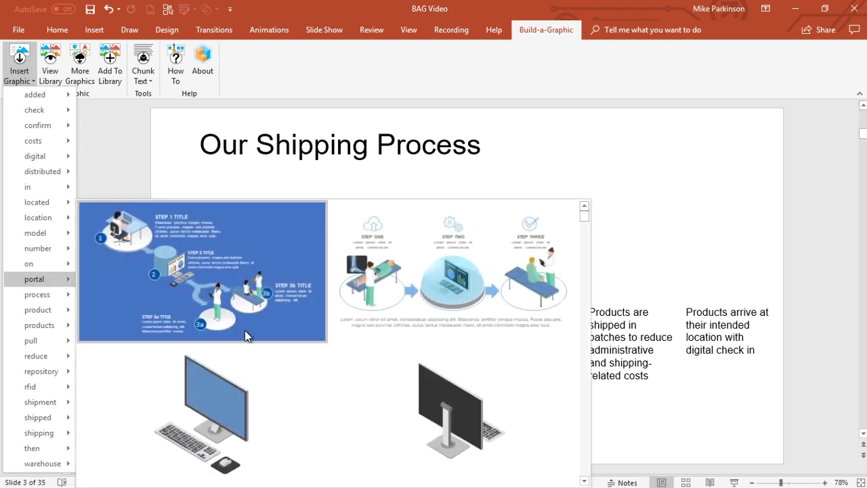
{"action": "mouse_move", "coordinate": [582, 219]}
{"action": "left_mouse_down"}
{"action": "mouse_move", "coordinate": [581, 395]}
{"action": "mouse_move", "coordinate": [586, 224]}
{"action": "left_mouse_up"}
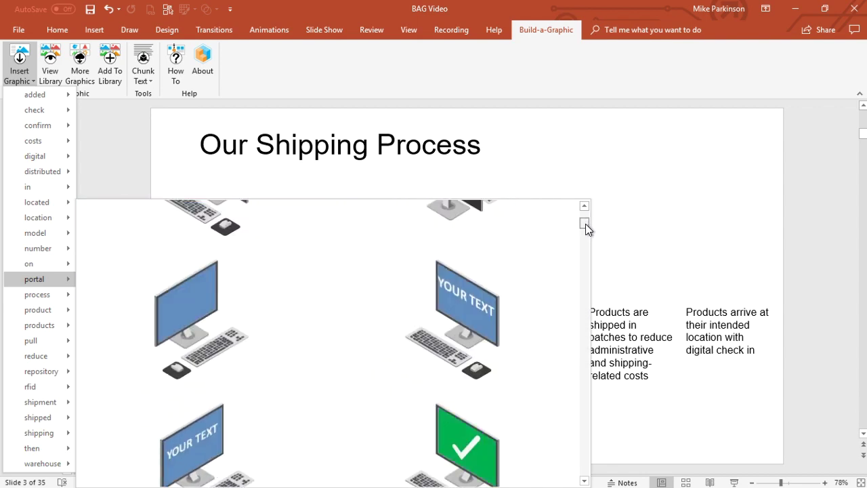
{"action": "left_click", "coordinate": [190, 317]}
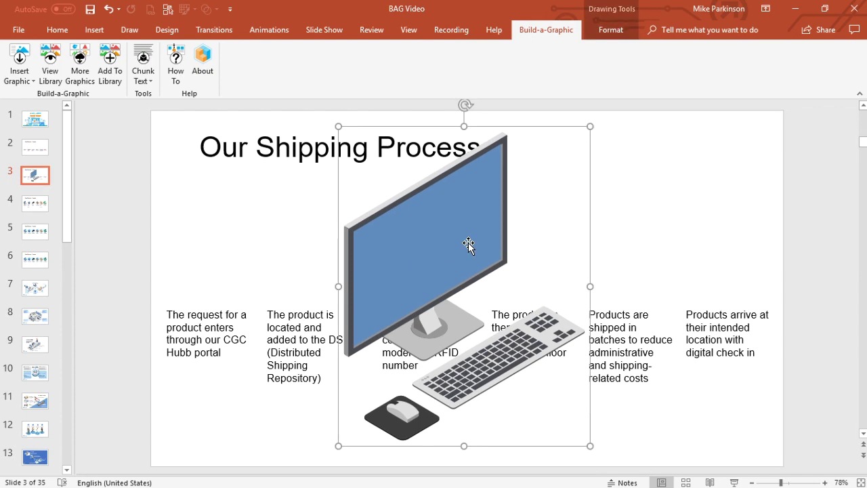
Try an orange fill on the computer graphic's screen, then undo it.
{"action": "left_click", "coordinate": [469, 244]}
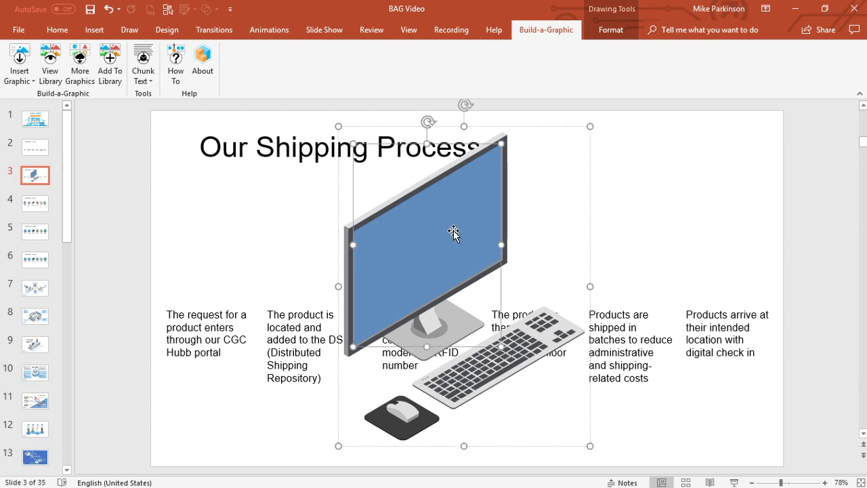
{"action": "left_click", "coordinate": [54, 31]}
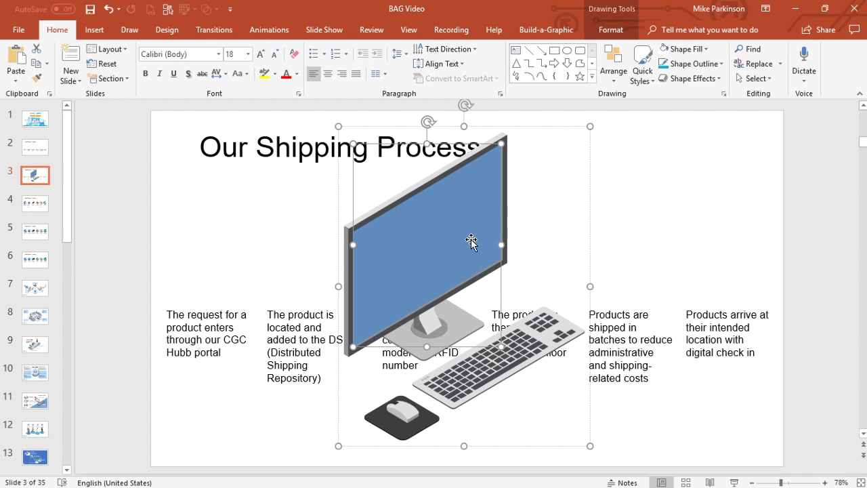
{"action": "left_click", "coordinate": [703, 48]}
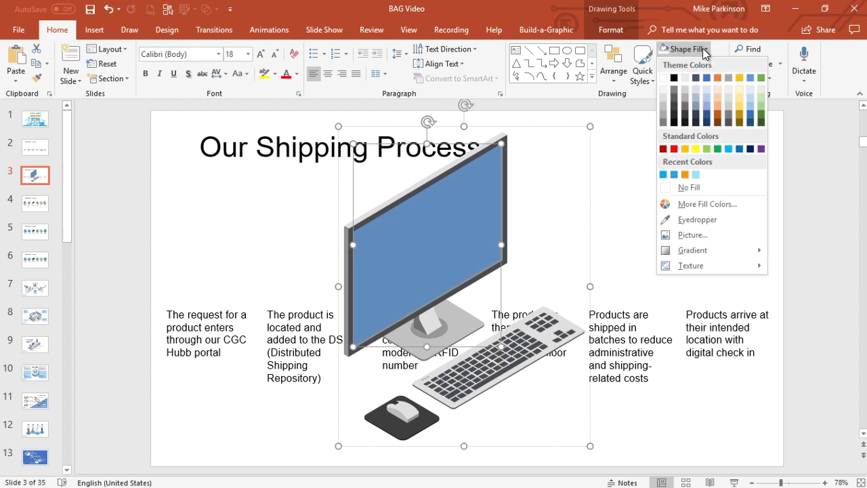
{"action": "left_click", "coordinate": [718, 76]}
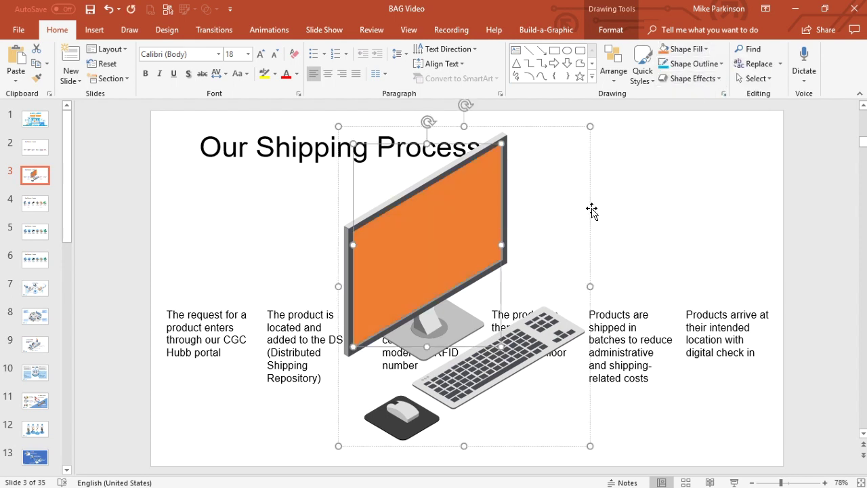
{"action": "key", "text": "ctrl+z"}
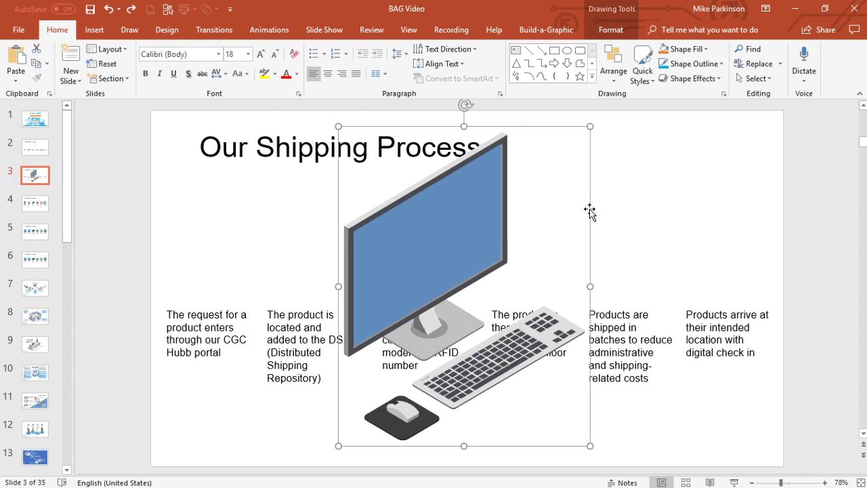
Try a blue outline with a white fill on the whole computer graphic, then undo both changes.
{"action": "left_click", "coordinate": [720, 65]}
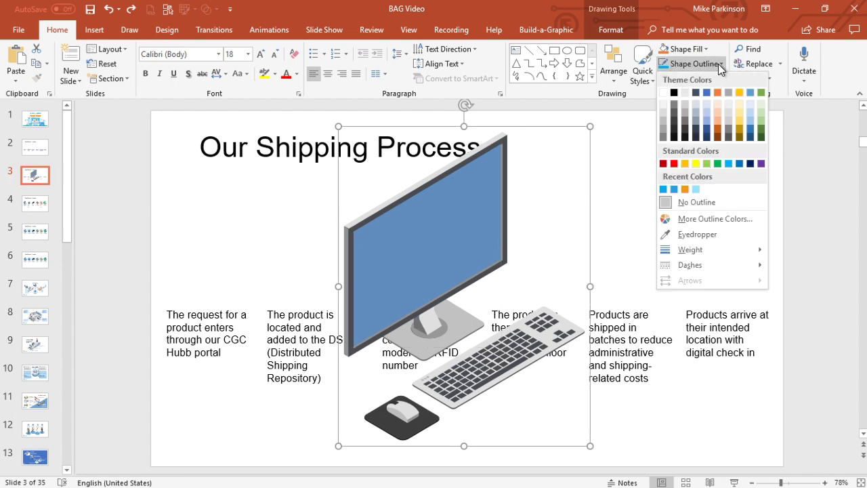
{"action": "left_click", "coordinate": [674, 189]}
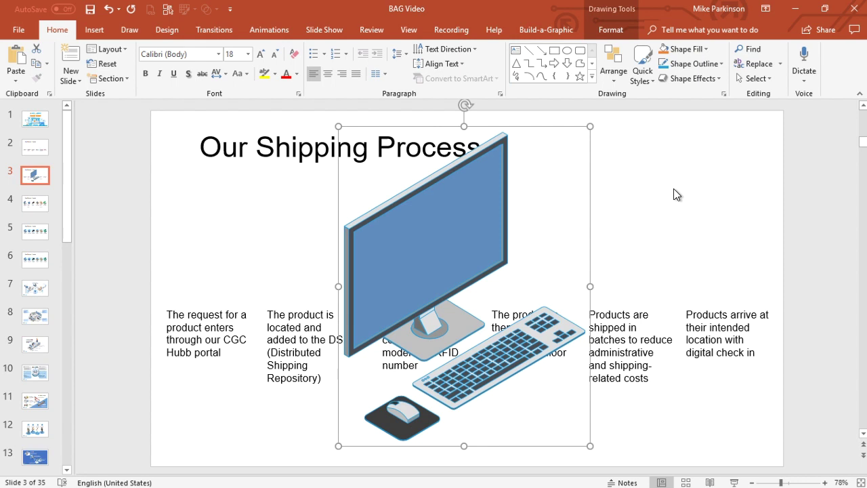
{"action": "left_click", "coordinate": [707, 48]}
{"action": "left_click", "coordinate": [663, 79]}
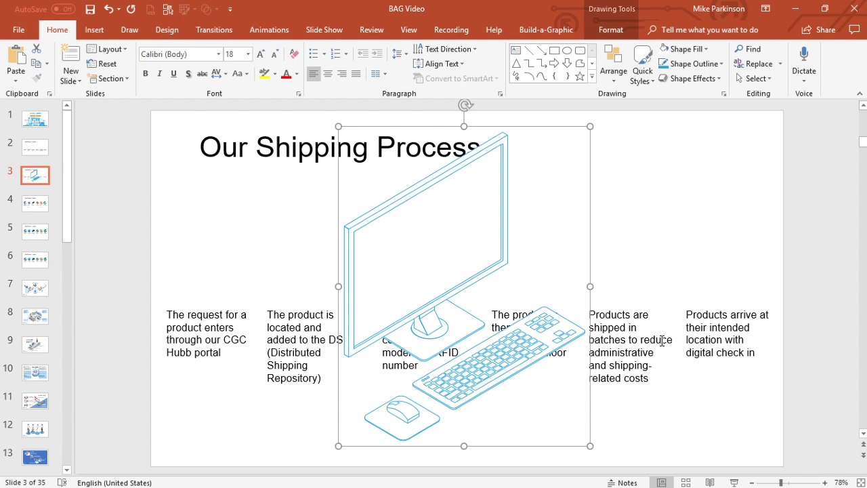
{"action": "key", "text": "ctrl+z"}
{"action": "key", "text": "ctrl+z"}
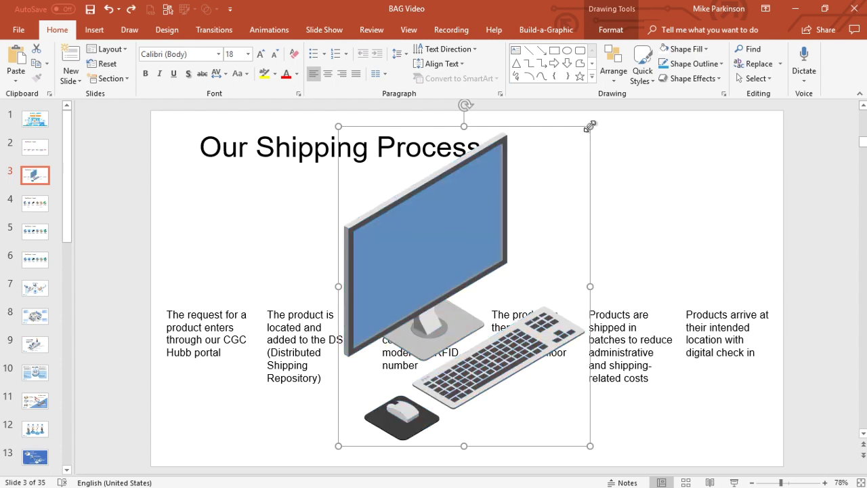
Shrink the computer graphic to about a third of its size and place it above the first text block.
{"action": "left_click_drag", "start_coordinate": [590, 126], "coordinate": [422, 339]}
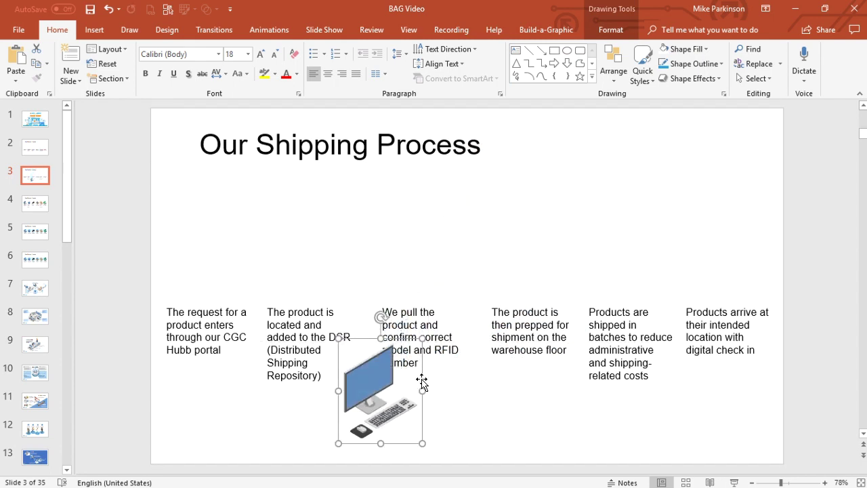
{"action": "left_click_drag", "start_coordinate": [420, 375], "coordinate": [240, 244]}
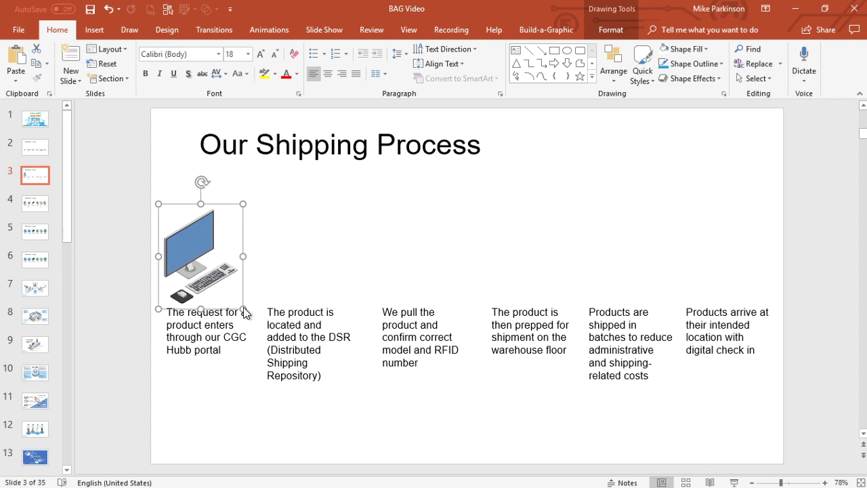
On slide 4, draw a light blue circle over the first computer icon and send it to the back.
{"action": "left_click", "coordinate": [37, 206]}
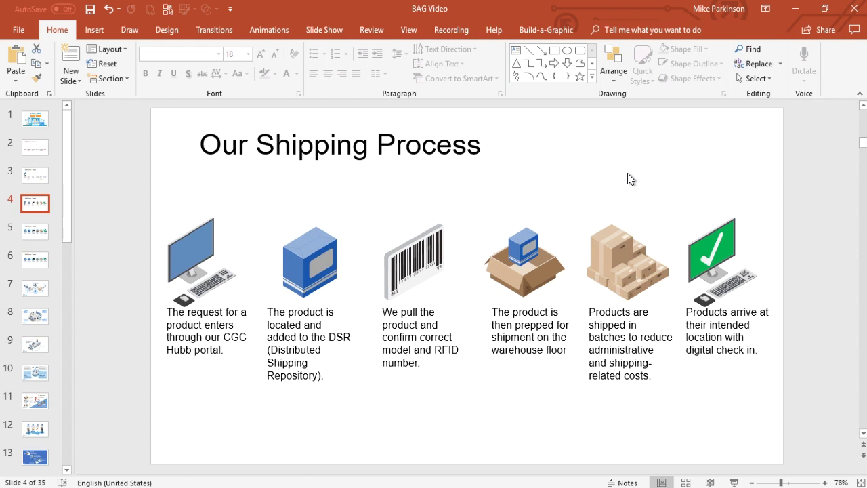
{"action": "left_click", "coordinate": [565, 51]}
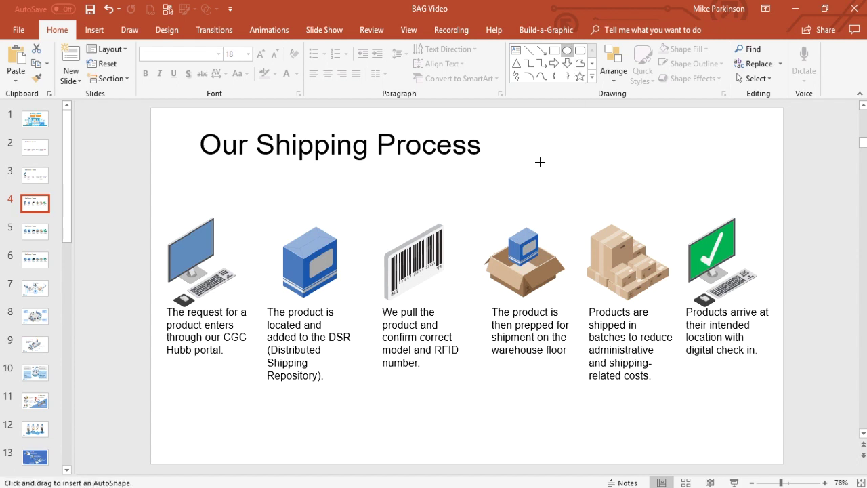
{"action": "mouse_move", "coordinate": [572, 192]}
{"action": "left_mouse_down"}
{"action": "mouse_move", "coordinate": [596, 219]}
{"action": "mouse_move", "coordinate": [494, 194]}
{"action": "mouse_move", "coordinate": [242, 271]}
{"action": "mouse_move", "coordinate": [208, 262]}
{"action": "left_mouse_up"}
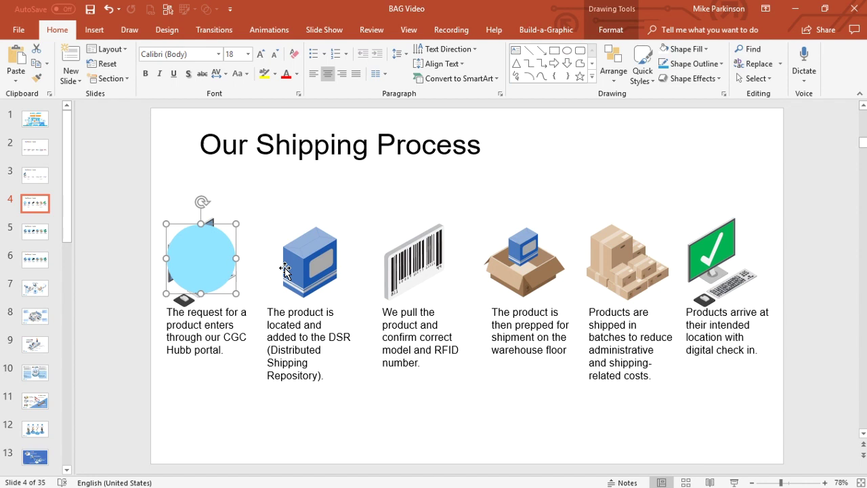
{"action": "left_click", "coordinate": [613, 71]}
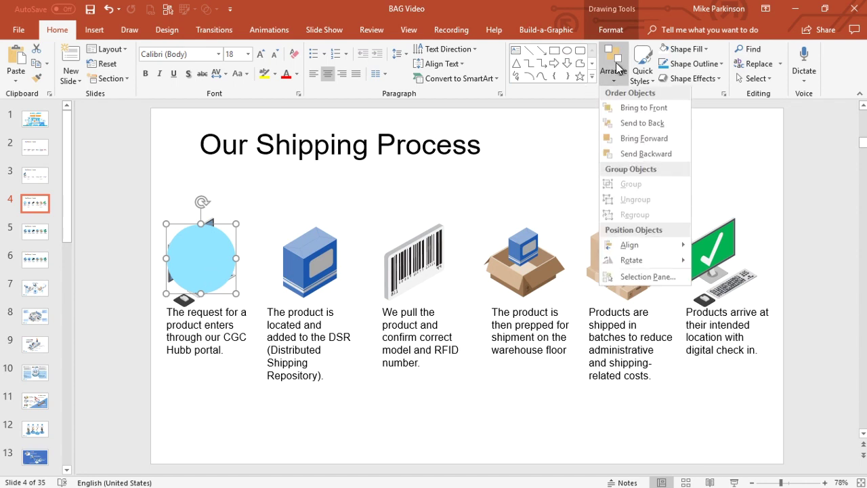
{"action": "left_click", "coordinate": [630, 125]}
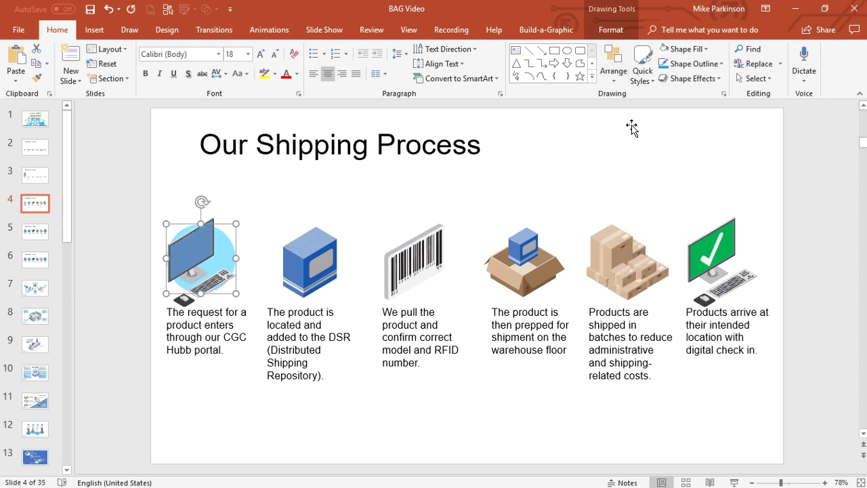
On slide 5, draw a small right-pointing block arrow between the first and second process icons.
{"action": "left_click", "coordinate": [39, 233]}
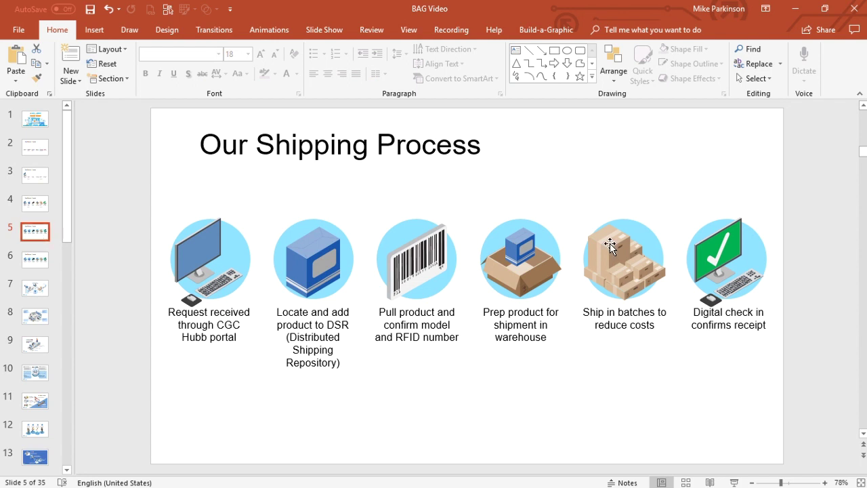
{"action": "left_click", "coordinate": [556, 62]}
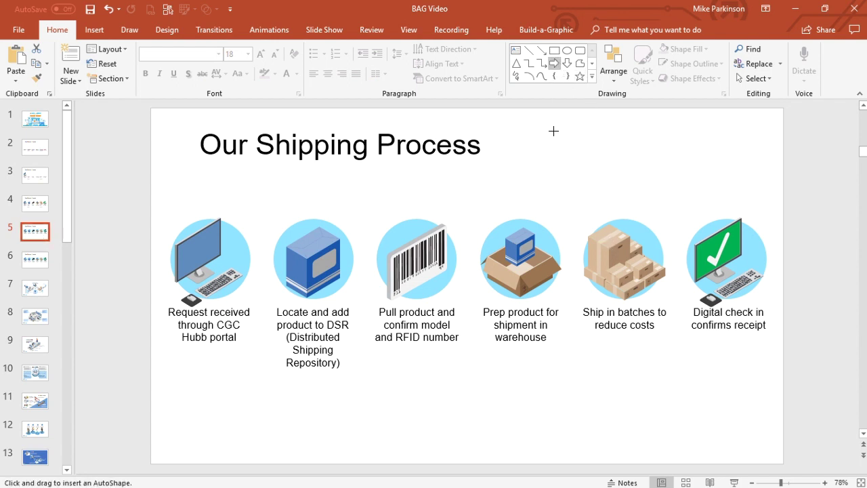
{"action": "mouse_move", "coordinate": [553, 128]}
{"action": "left_mouse_down"}
{"action": "mouse_move", "coordinate": [574, 158]}
{"action": "mouse_move", "coordinate": [330, 224]}
{"action": "mouse_move", "coordinate": [255, 262]}
{"action": "left_mouse_up"}
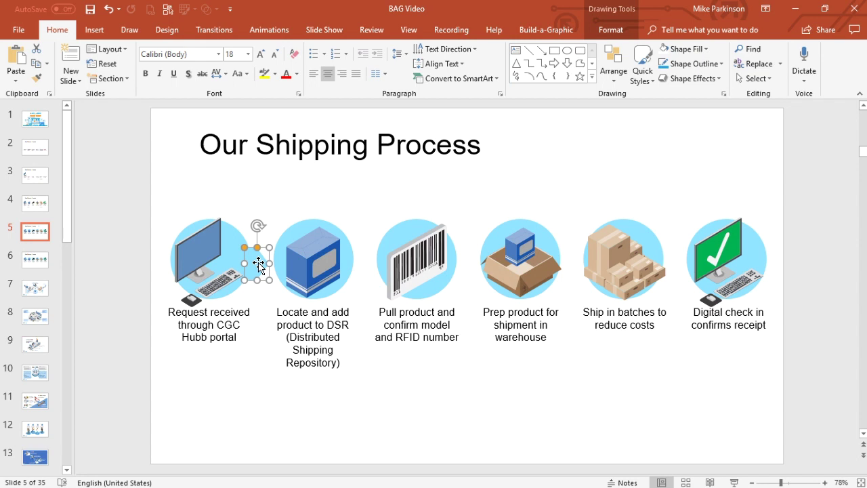
On slide 6, shrink the grouped shipping process graphic to about half its width.
{"action": "left_click", "coordinate": [27, 260]}
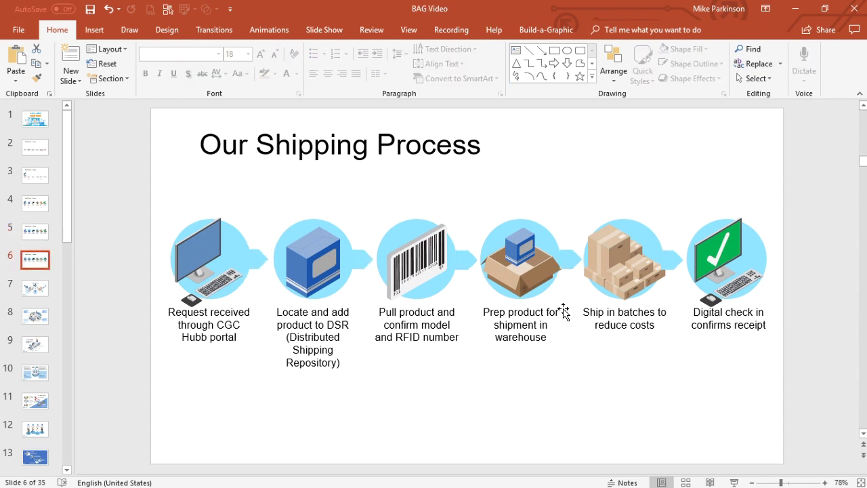
{"action": "left_click", "coordinate": [544, 270]}
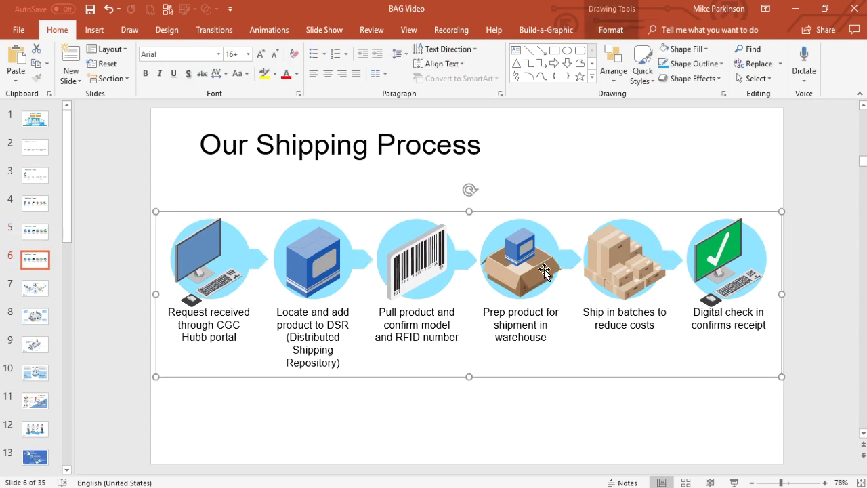
{"action": "left_click_drag", "start_coordinate": [781, 212], "coordinate": [464, 327]}
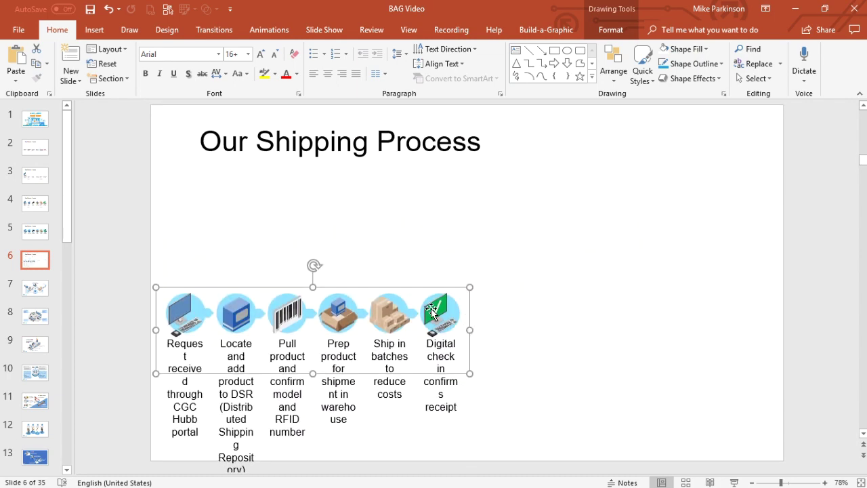
Set the font size of all captions in the shrunken process graphic to 8.
{"action": "left_click", "coordinate": [232, 55]}
{"action": "left_click", "coordinate": [249, 54]}
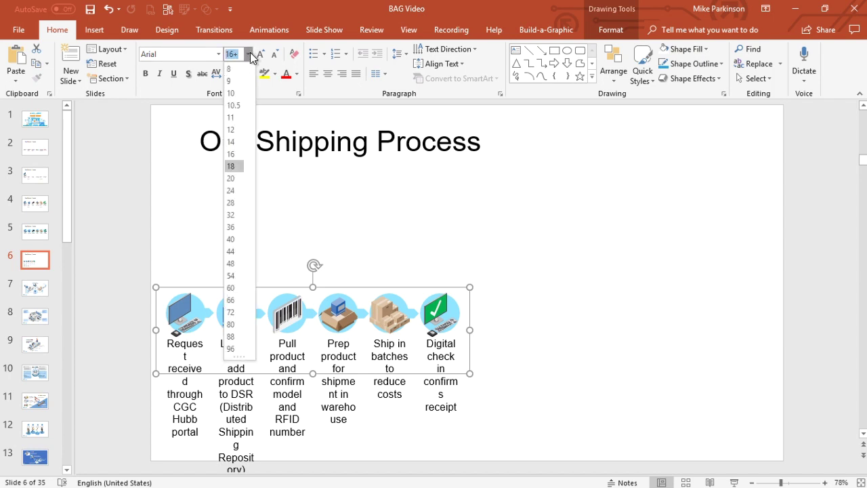
{"action": "left_click", "coordinate": [235, 67]}
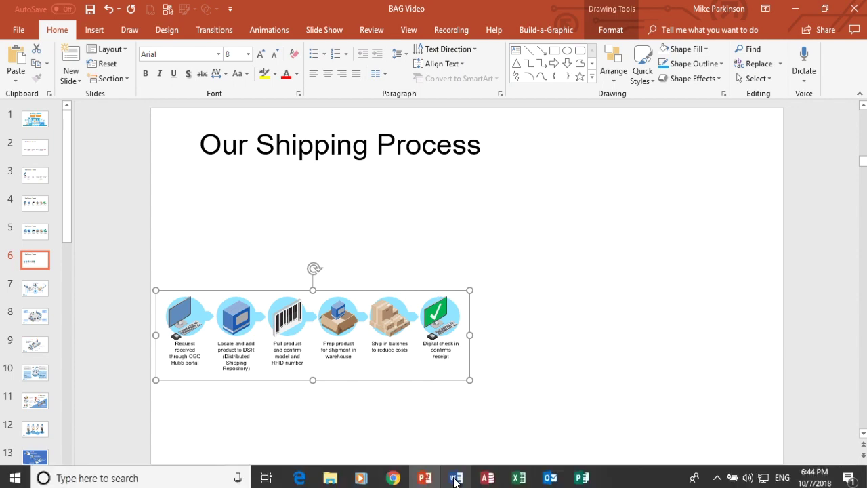
Switch to Word, paste the resized process graphic into the blank document, and check that its fourth caption's text can be selected.
{"action": "left_click", "coordinate": [456, 484]}
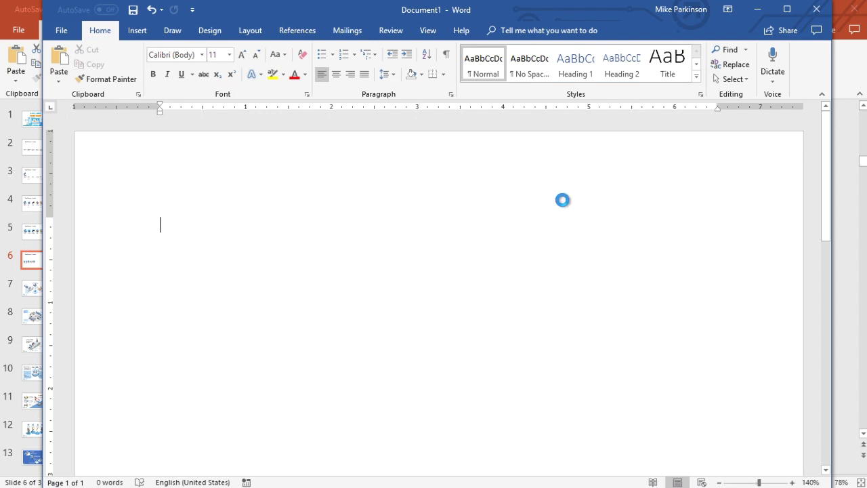
{"action": "key", "text": "ctrl+v"}
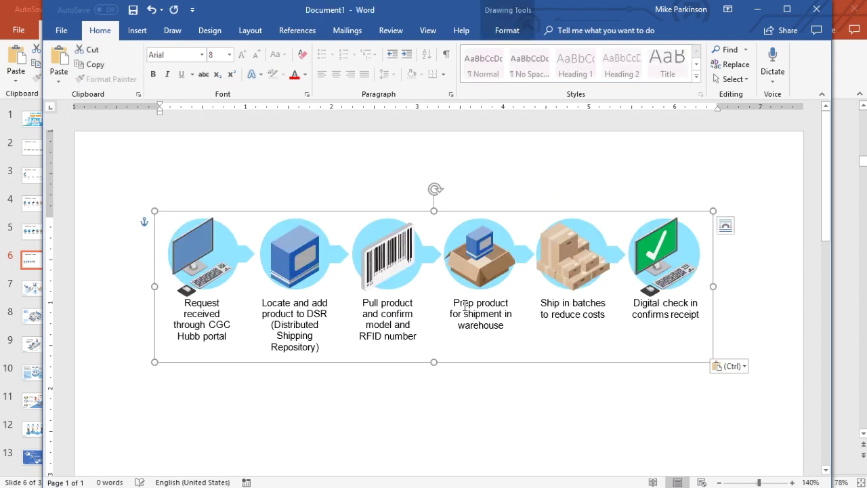
{"action": "left_click_drag", "start_coordinate": [466, 306], "coordinate": [516, 330]}
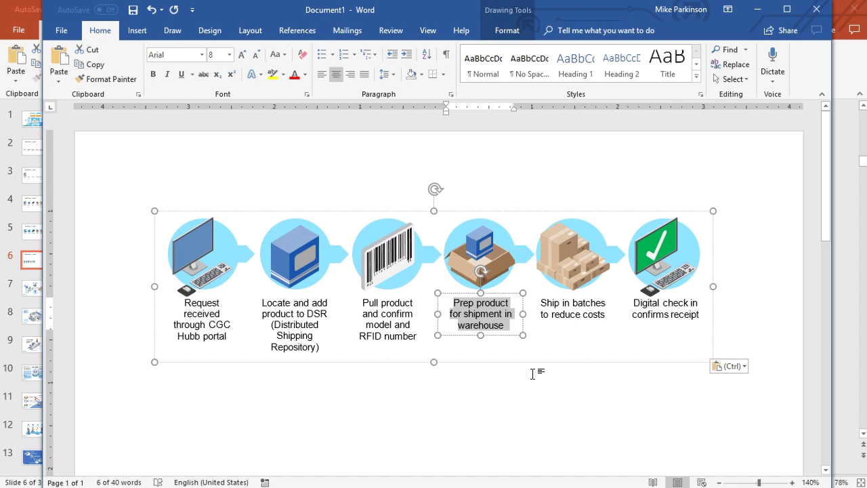
{"action": "left_click", "coordinate": [605, 409]}
{"action": "left_click", "coordinate": [759, 11]}
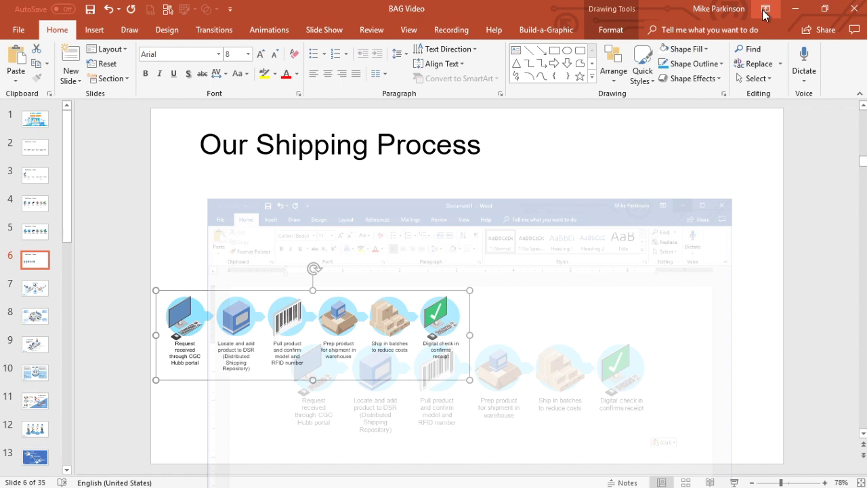
Back in PowerPoint, review the example slides from slide 7 to slide 34 and the online page of new Build-a-Graphic collections.
{"action": "left_click", "coordinate": [42, 288]}
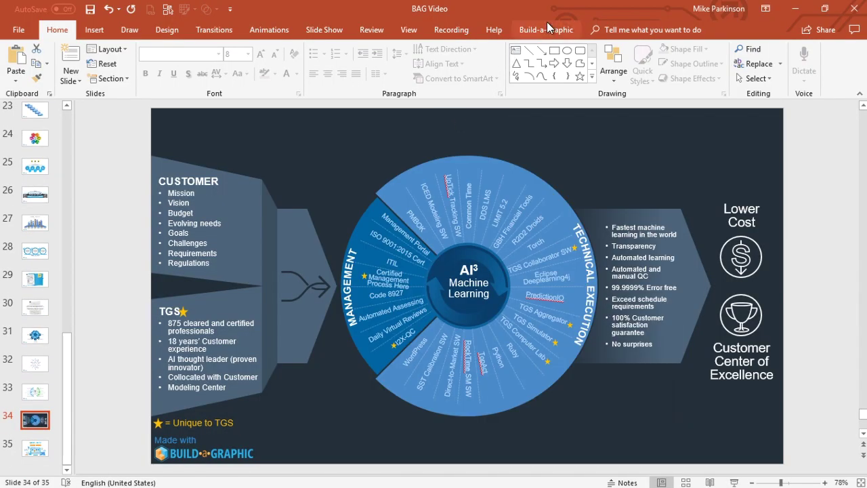
{"action": "left_click", "coordinate": [546, 27]}
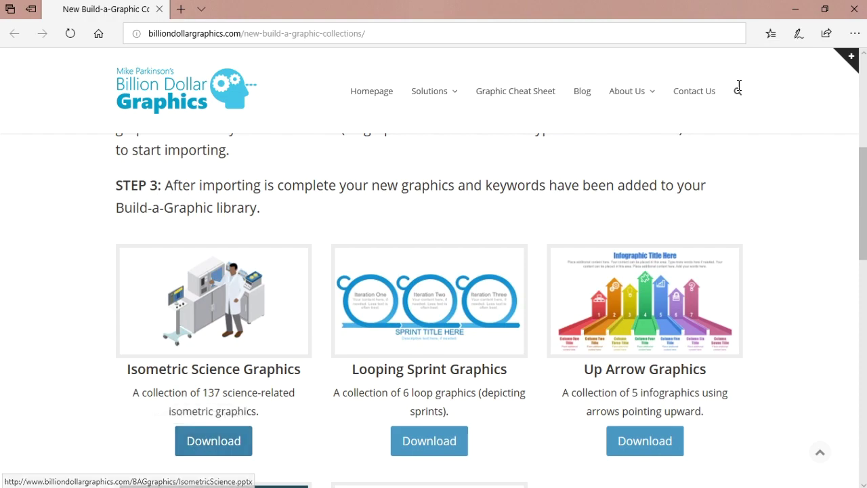
{"action": "left_click", "coordinate": [794, 14]}
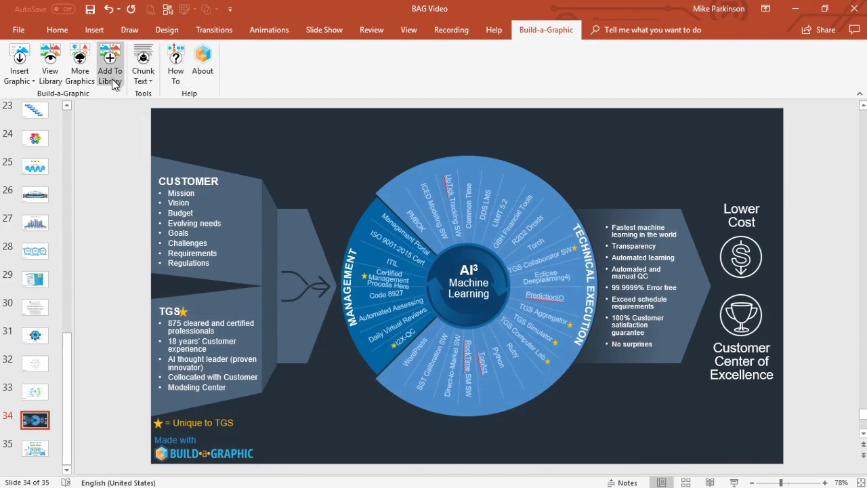
Browse the Build-a-Graphic library, examining the supply chain graphic's keywords and the ship and people graphics.
{"action": "left_click", "coordinate": [49, 78]}
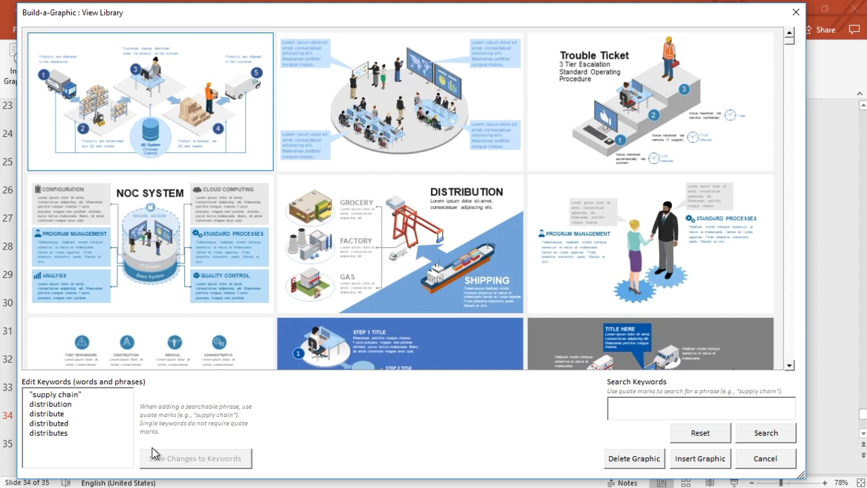
{"action": "left_click_drag", "start_coordinate": [85, 434], "coordinate": [29, 393]}
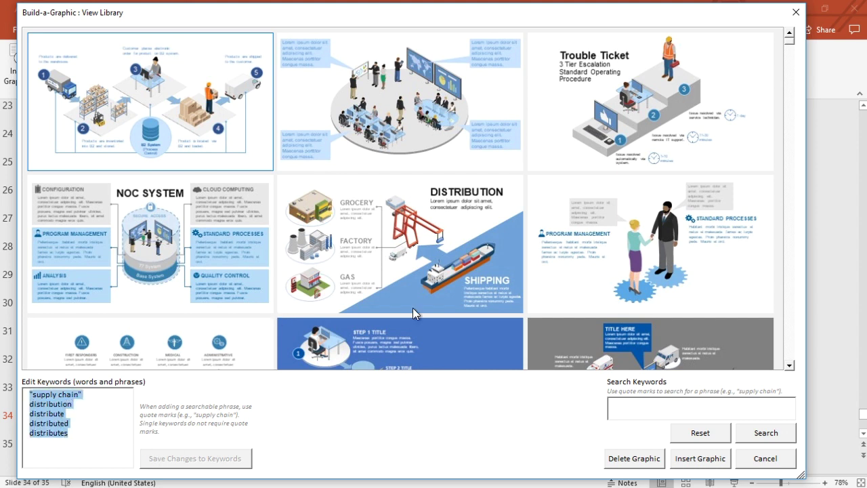
{"action": "left_click_drag", "start_coordinate": [790, 46], "coordinate": [791, 52]}
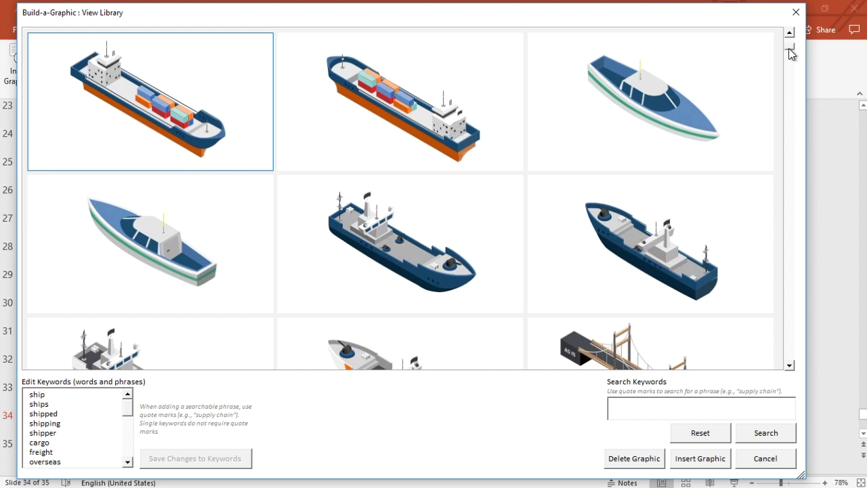
{"action": "left_click_drag", "start_coordinate": [790, 51], "coordinate": [792, 180]}
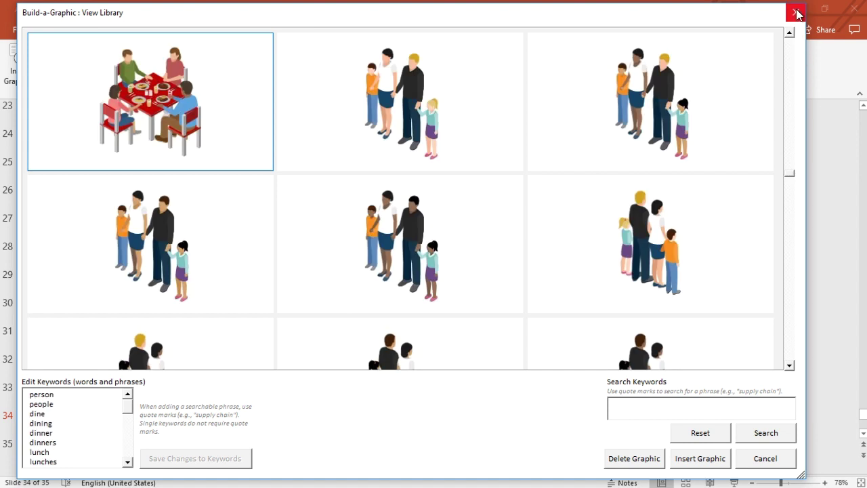
{"action": "left_click", "coordinate": [797, 13]}
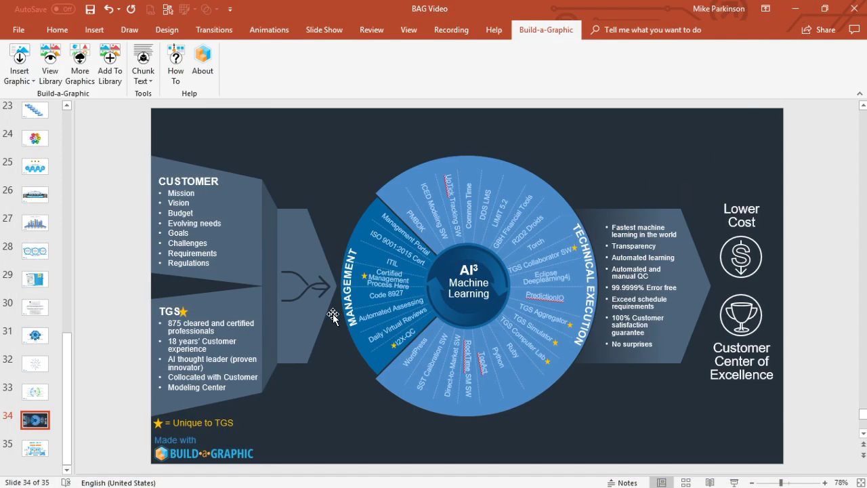
Show the closing Build-a-Graphic slide, slide 35.
{"action": "left_click", "coordinate": [36, 448]}
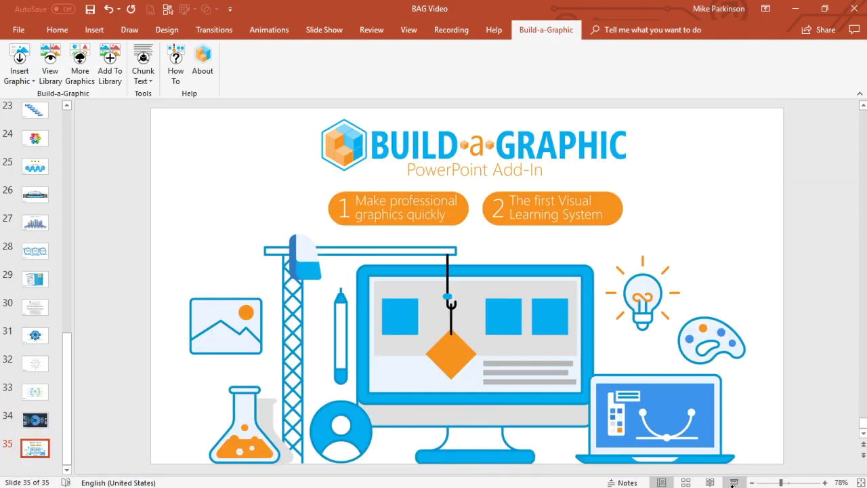